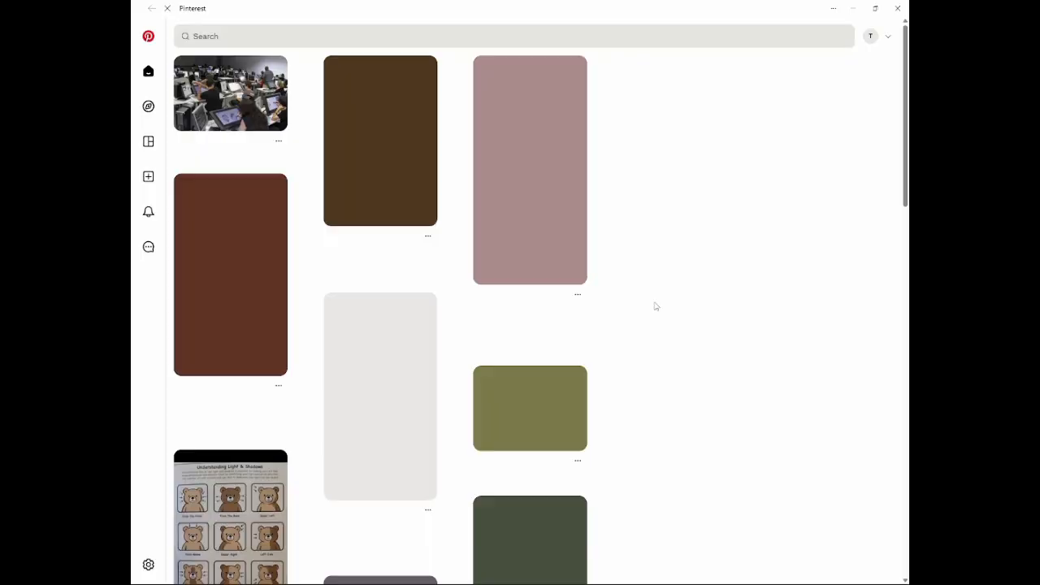
Step: Browse the Pinterest feed and open its search suggestions to find drawing references
scroll(657, 306, down, 4)
click(509, 36)
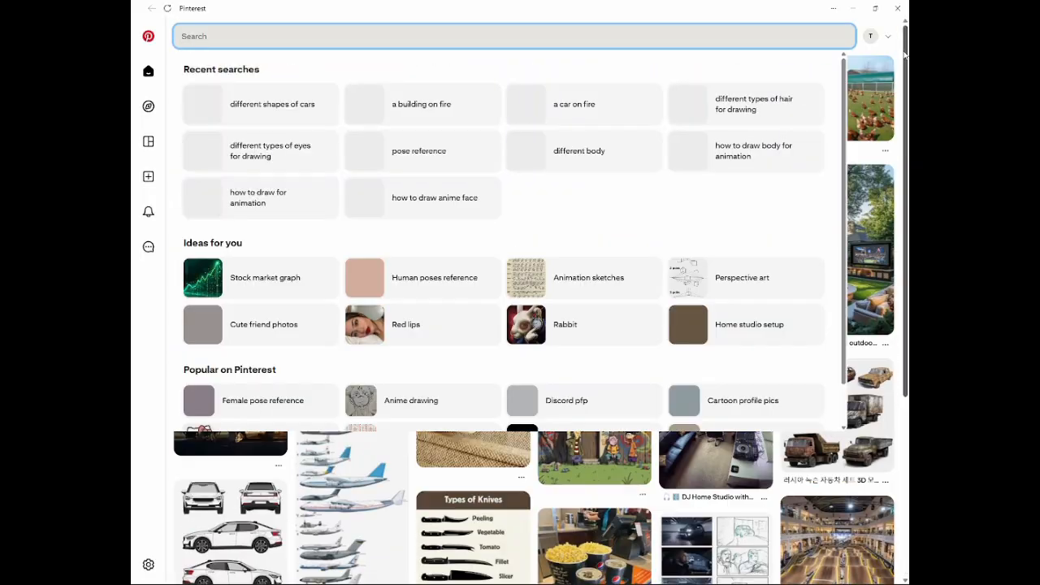
click(351, 480)
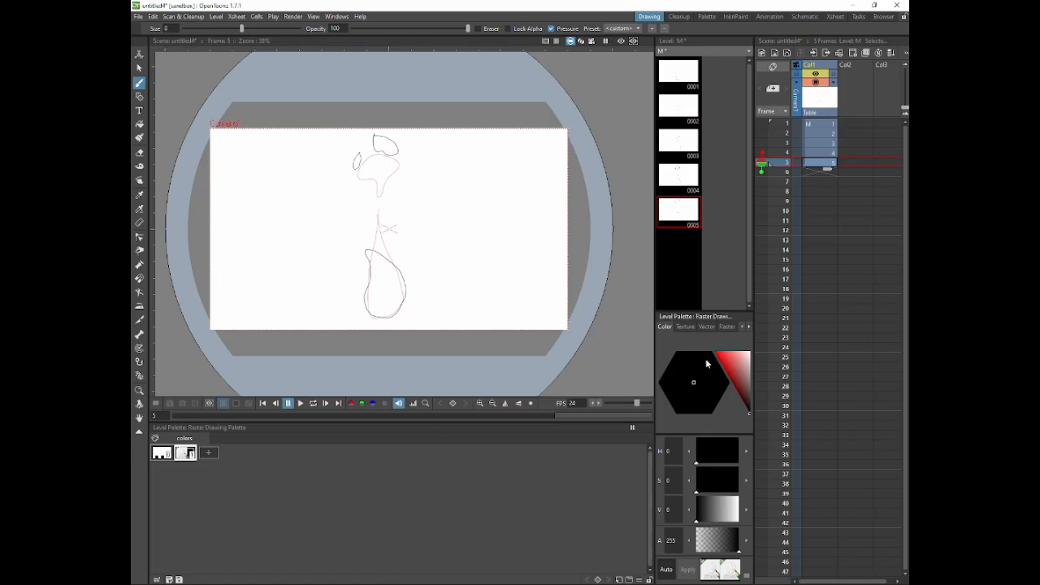
Step: Switch to OpenToonz and sketch the rough flame shapes on frames 6 and 7 of the first column
click(810, 174)
click(360, 276)
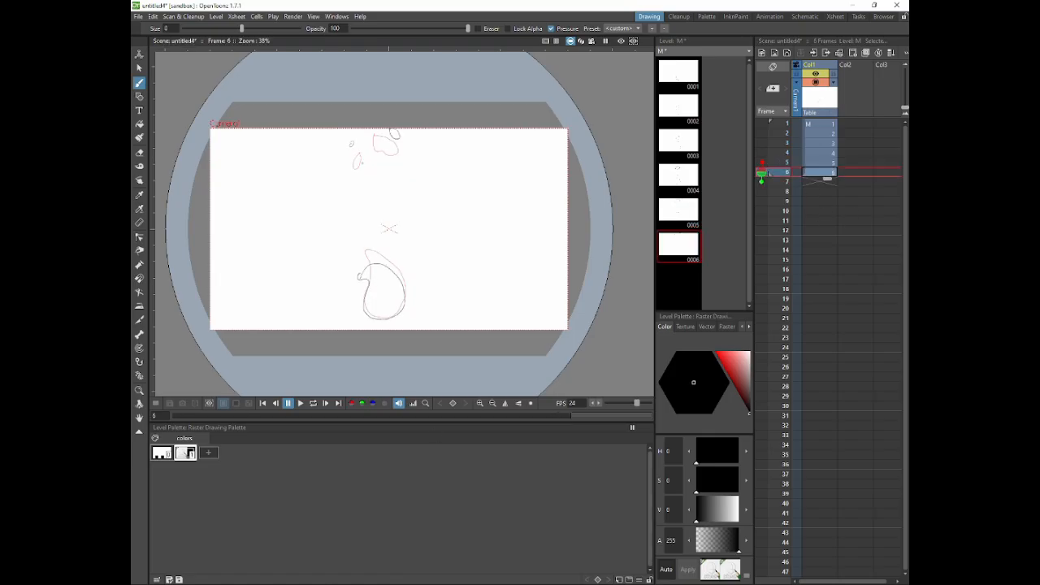
click(811, 184)
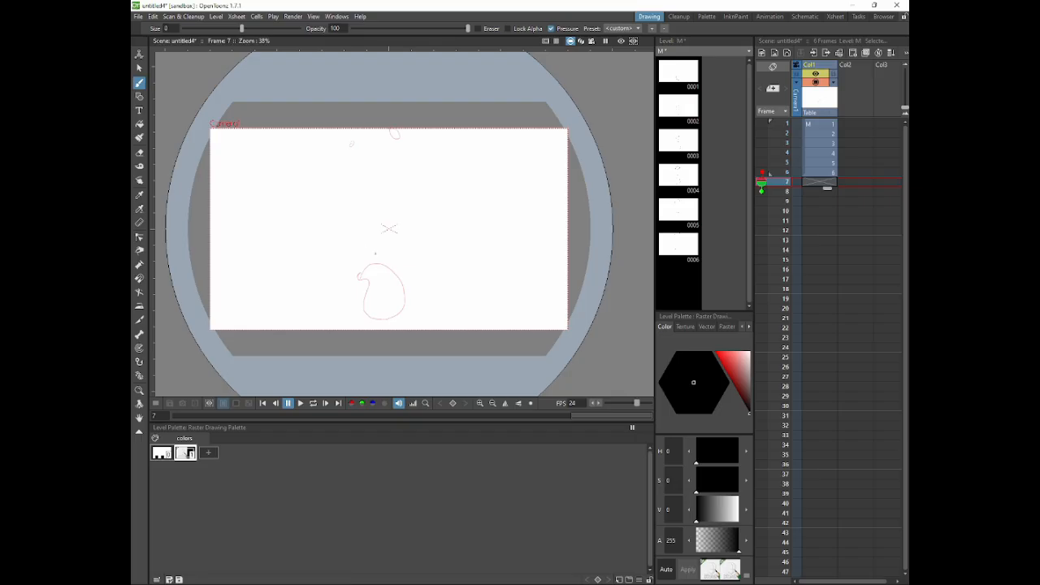
click(390, 251)
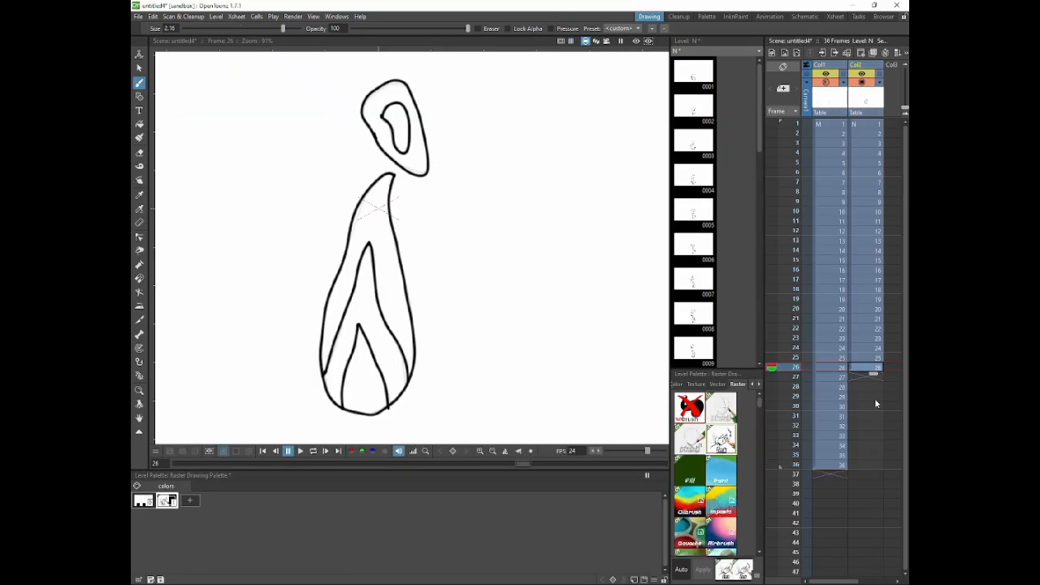
Step: Trace the flame's clean black outline in the second column from frame 27 onward
click(873, 377)
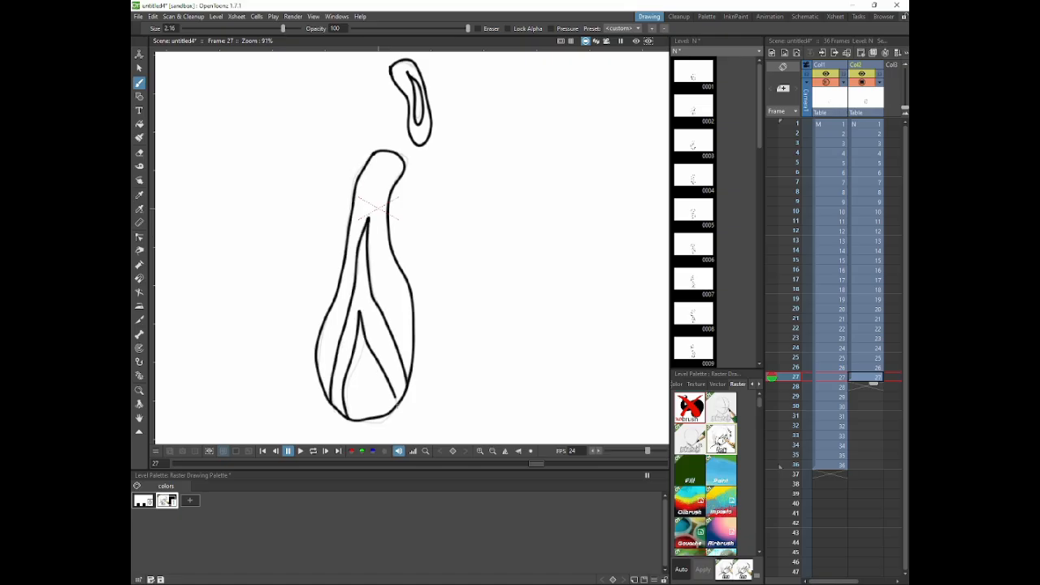
drag(868, 387, 864, 395)
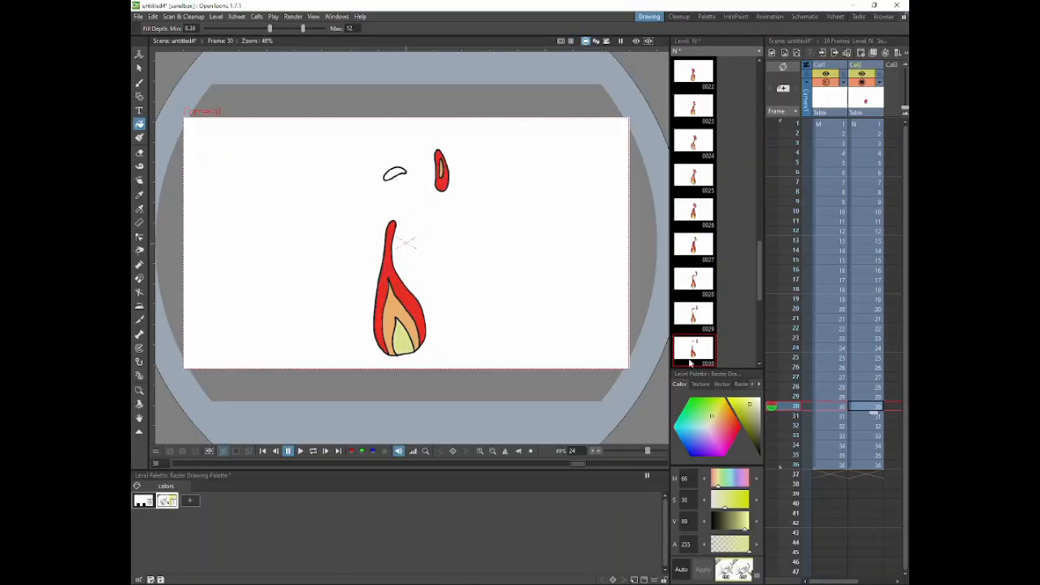
Step: Fill the flame's innermost core with pale yellow on frames 31 to 36 of the second column
key(Down)
click(408, 343)
key(Down)
click(401, 346)
key(Down)
click(403, 343)
key(Down)
click(397, 339)
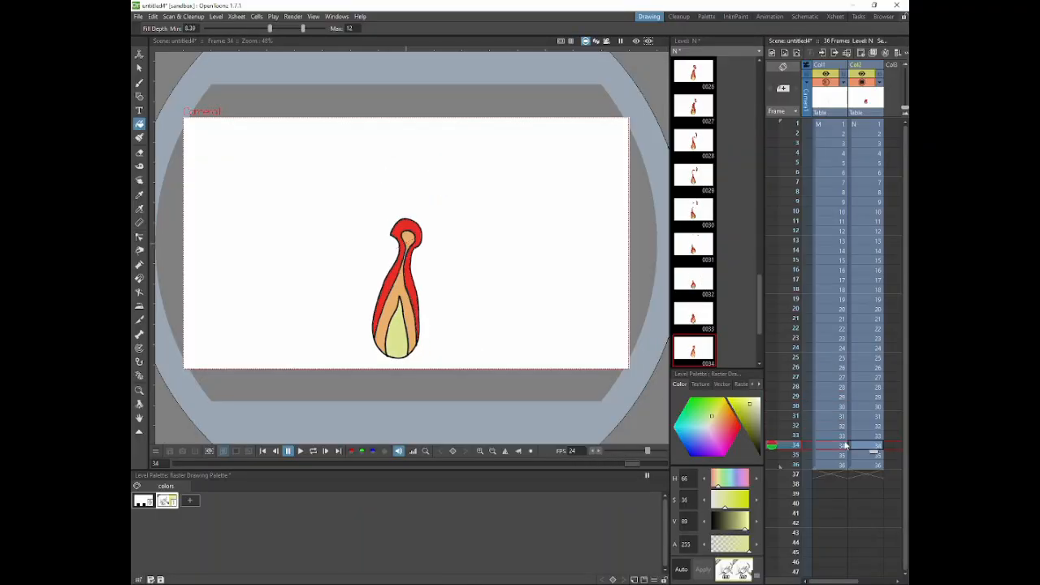
click(861, 455)
click(399, 341)
click(861, 465)
click(401, 344)
Step: Sample the flame's red on frame 2 for the Fill tool and go through the coloured drawings up to frame 12
click(862, 125)
click(862, 135)
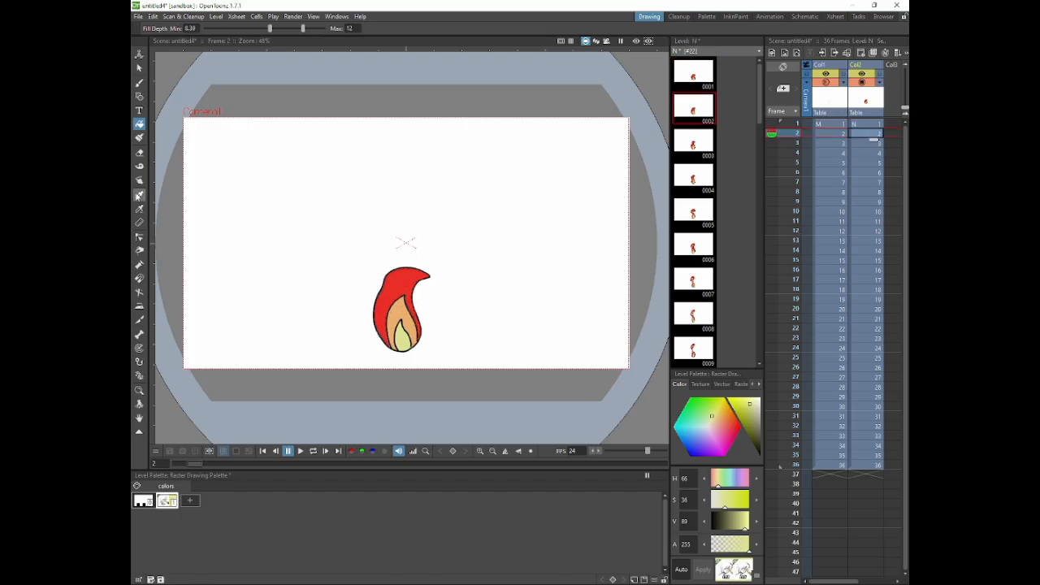
click(139, 209)
click(410, 313)
click(139, 125)
click(859, 144)
click(859, 154)
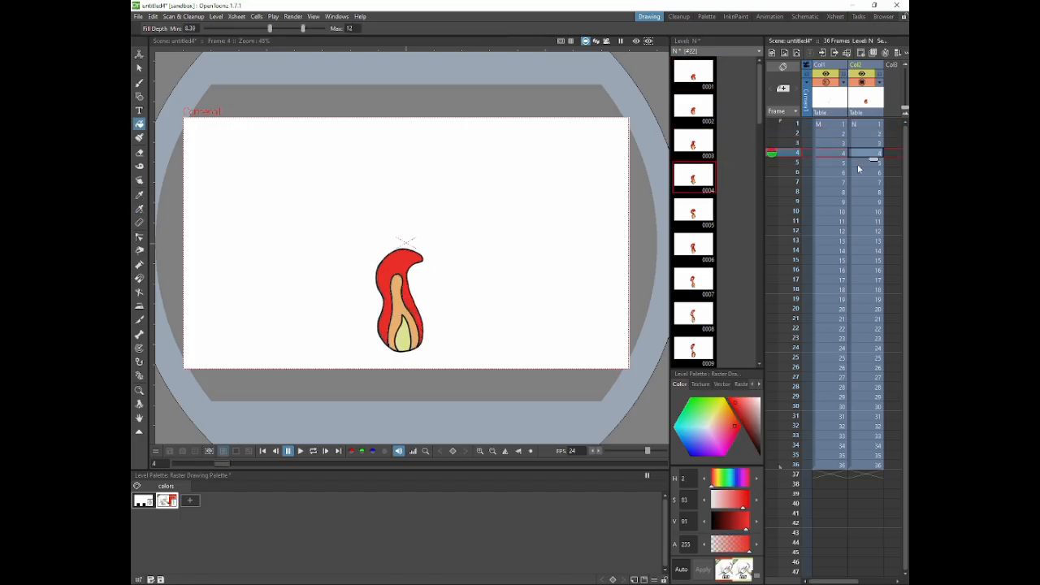
click(862, 173)
click(865, 193)
click(865, 212)
click(865, 232)
Step: Fill the first column's frame 1 background with dark blue (H 249, S 75, V 32) and show the flame column
drag(749, 432, 754, 441)
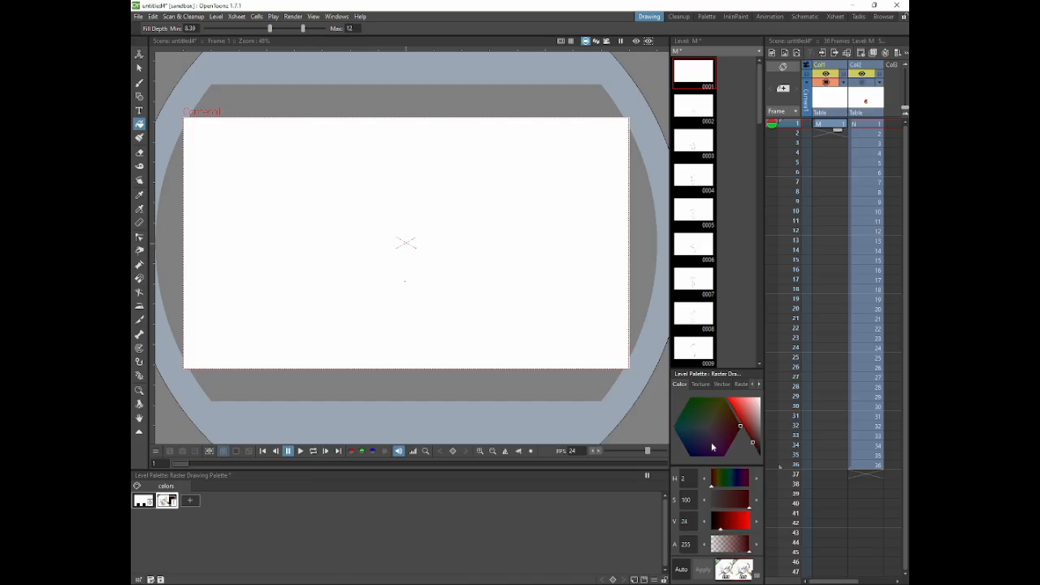
click(702, 444)
click(755, 437)
click(453, 286)
click(862, 83)
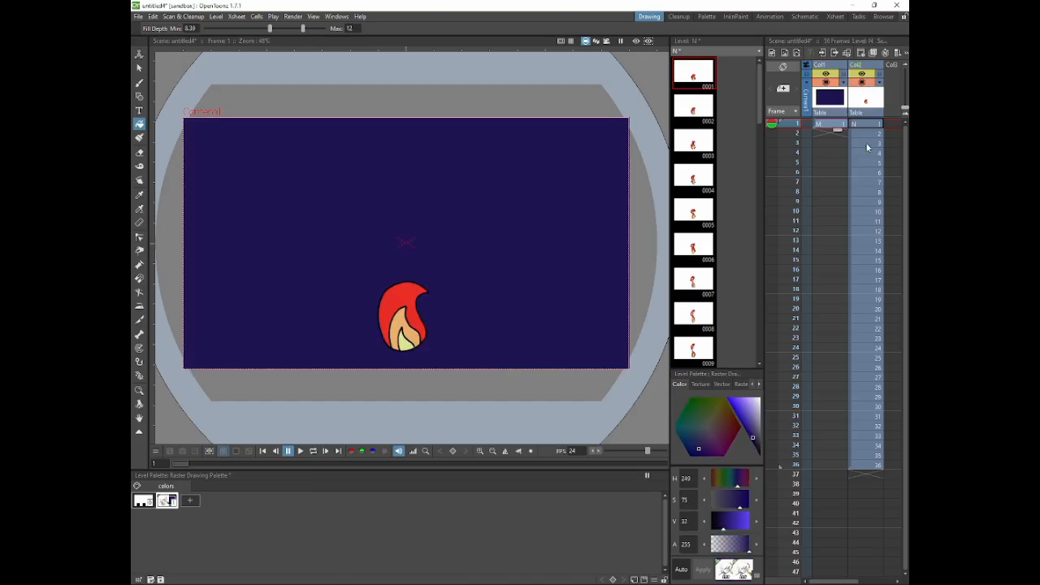
Step: Extend the dark blue background drawing in the first column through frame 36
click(865, 134)
click(865, 143)
click(830, 124)
drag(837, 130, 838, 467)
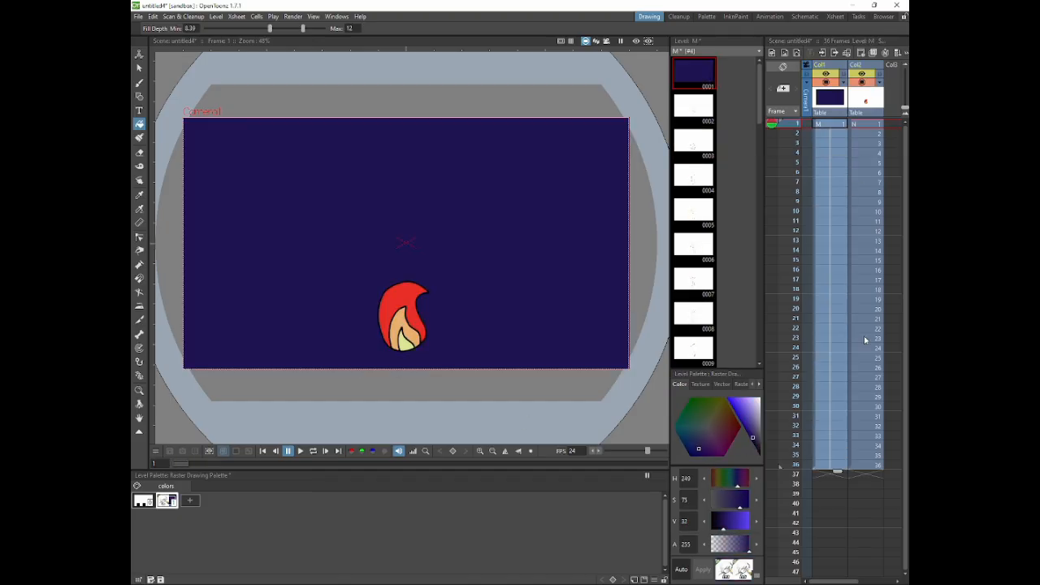
Step: Play the flame animation in a loop over the background from frame 1
click(867, 192)
click(869, 125)
click(314, 452)
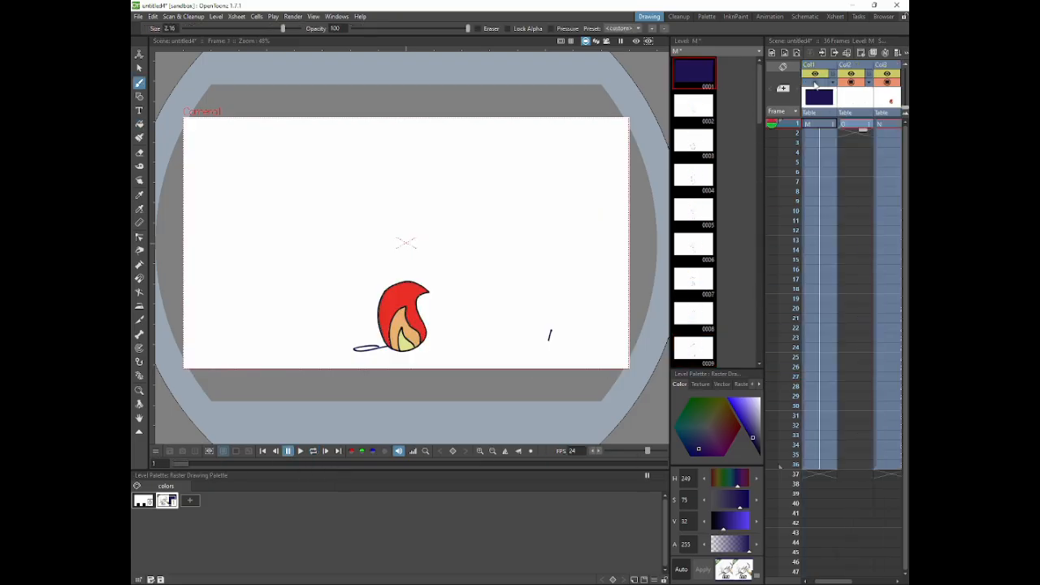
Step: Show the background column and choose a pale yellow brush colour (H 52) for frame 1 of the second column
click(815, 83)
click(815, 83)
click(815, 83)
click(854, 126)
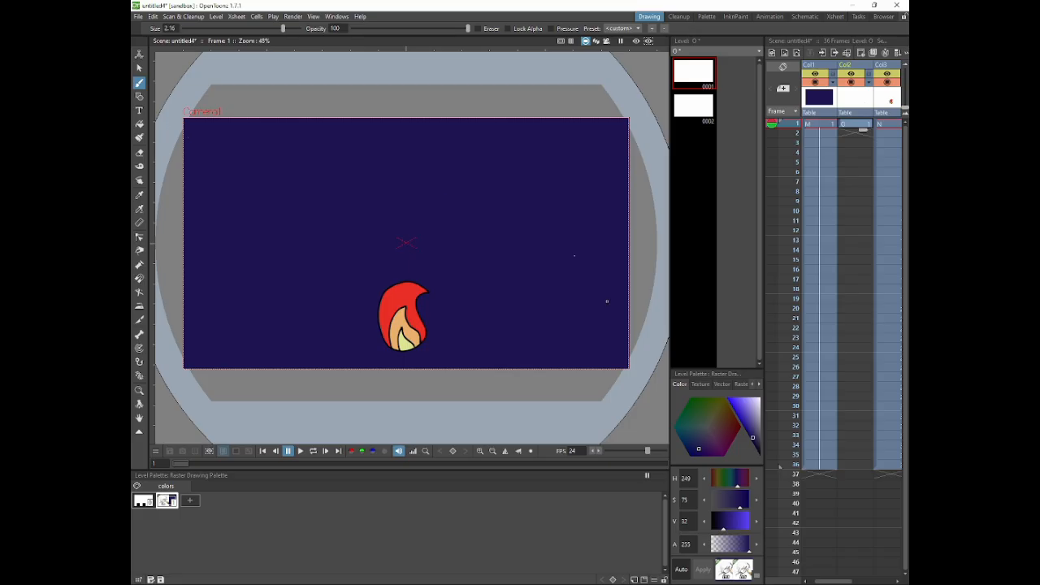
key(r)
click(710, 423)
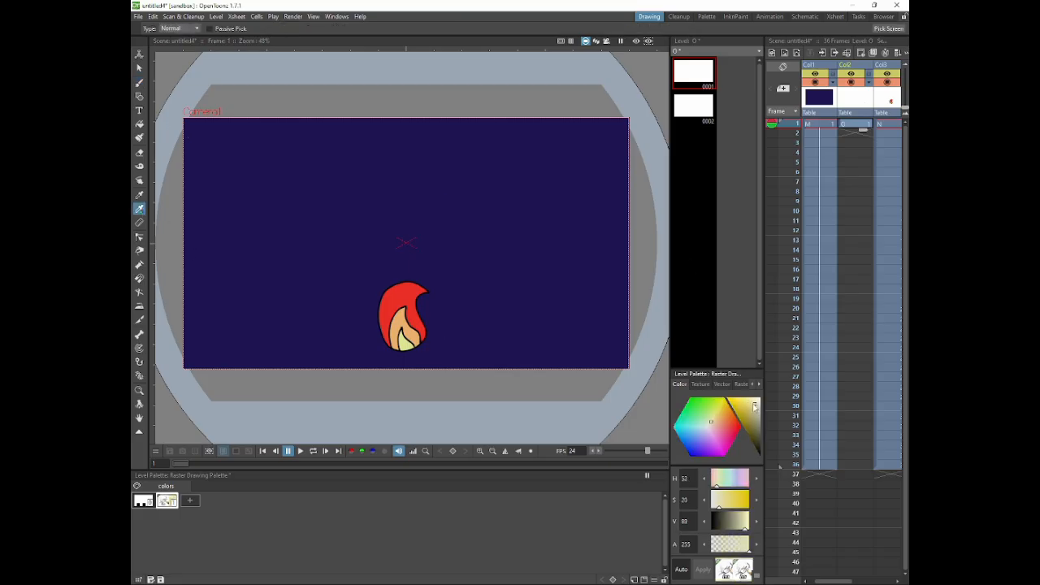
key(b)
Step: Choose the Airbrush raster style and paint a soft glow around the flame's base on frame 1
click(737, 384)
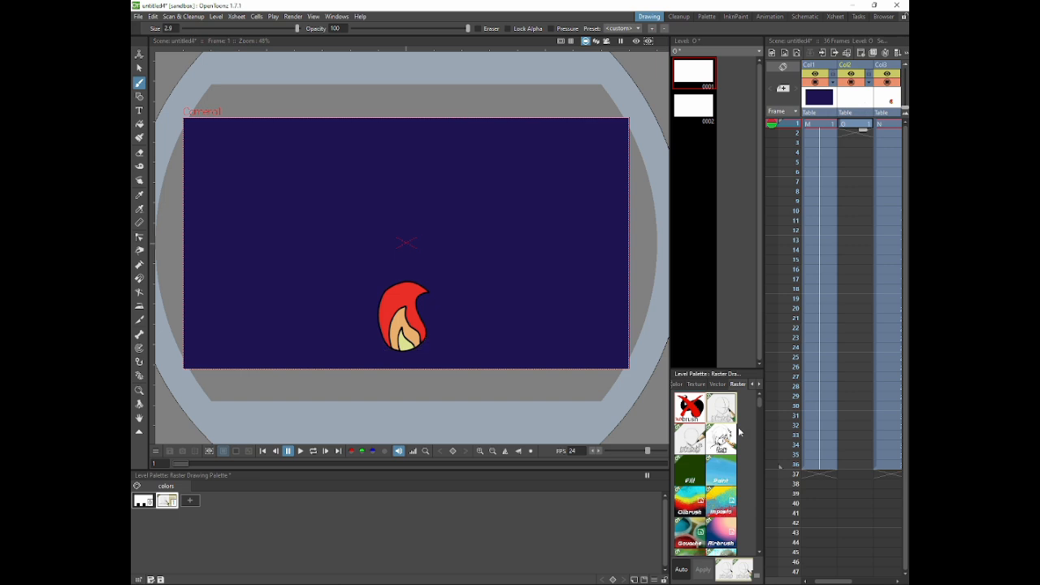
scroll(723, 455, down, 2)
click(721, 446)
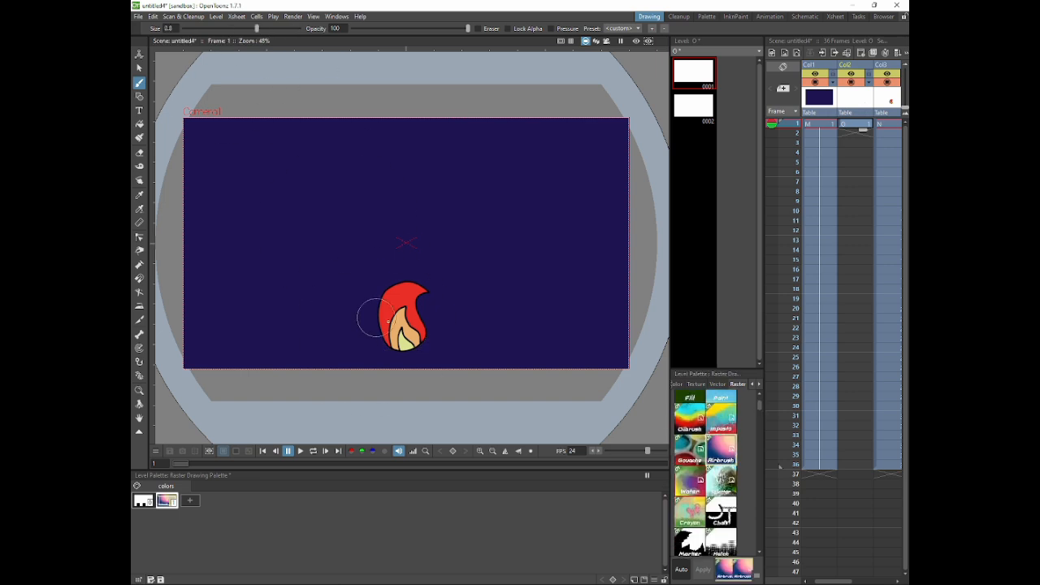
mouse_move(389, 325)
mouse_down()
mouse_move(425, 338)
mouse_move(383, 338)
mouse_move(422, 336)
mouse_up()
Step: Paint a second glow drawing around the flame's base on frame 3 and compare it with frames 1 and 2
click(855, 143)
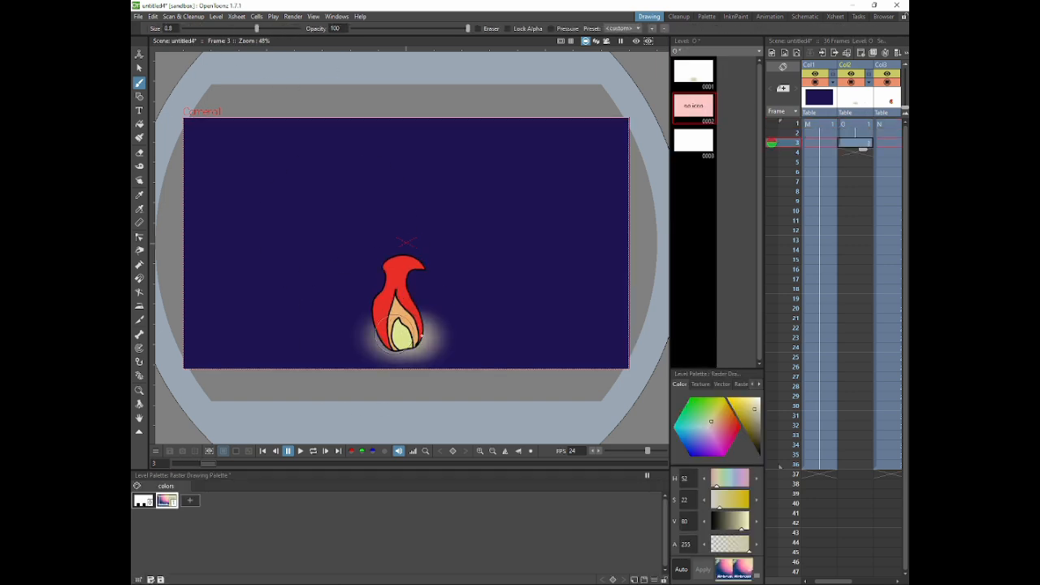
click(854, 132)
click(862, 126)
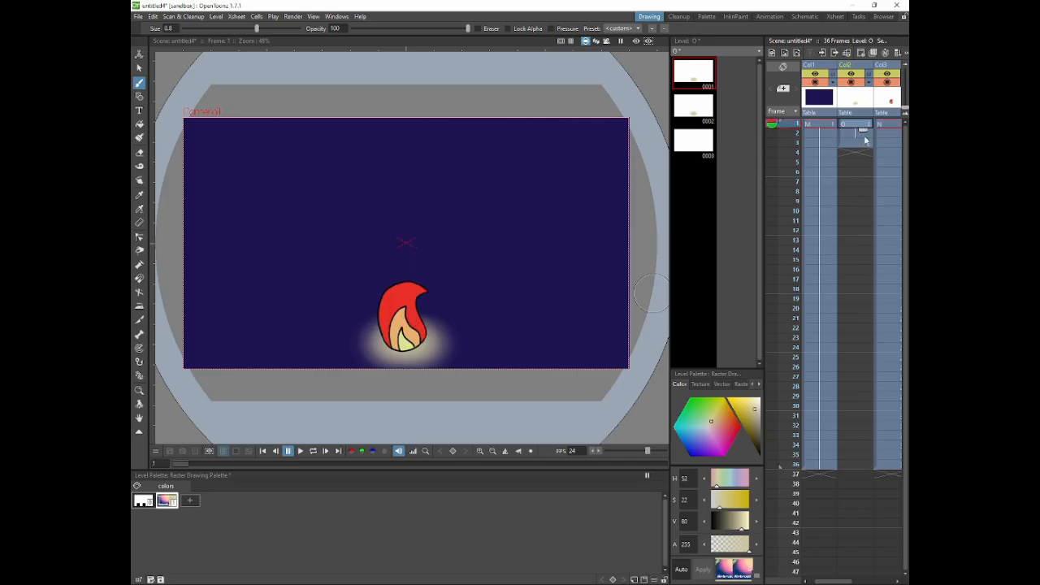
click(862, 134)
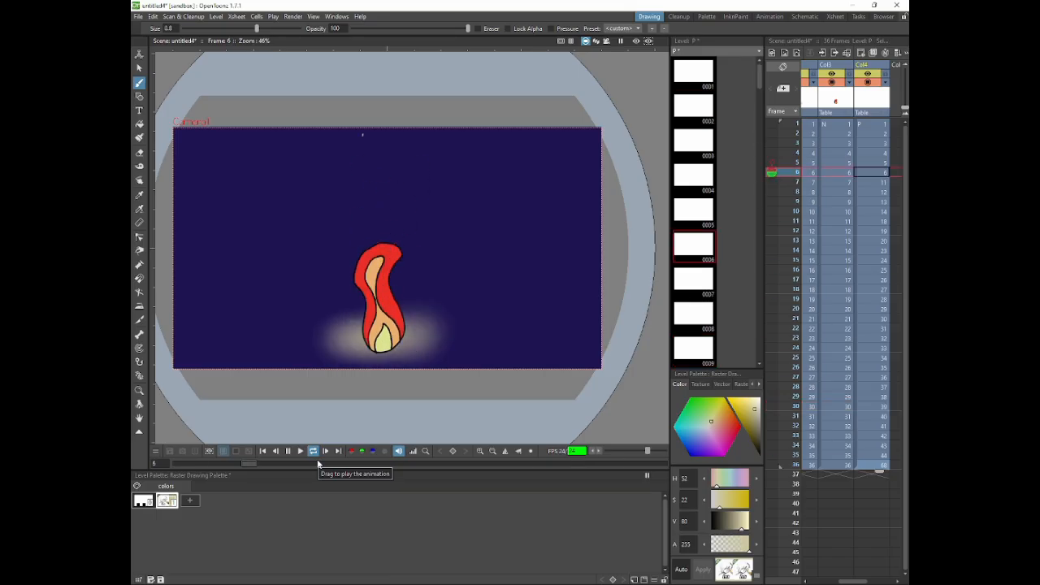
Step: Stop the preview and hold the first two drawings of the animated columns for two frames each
click(306, 464)
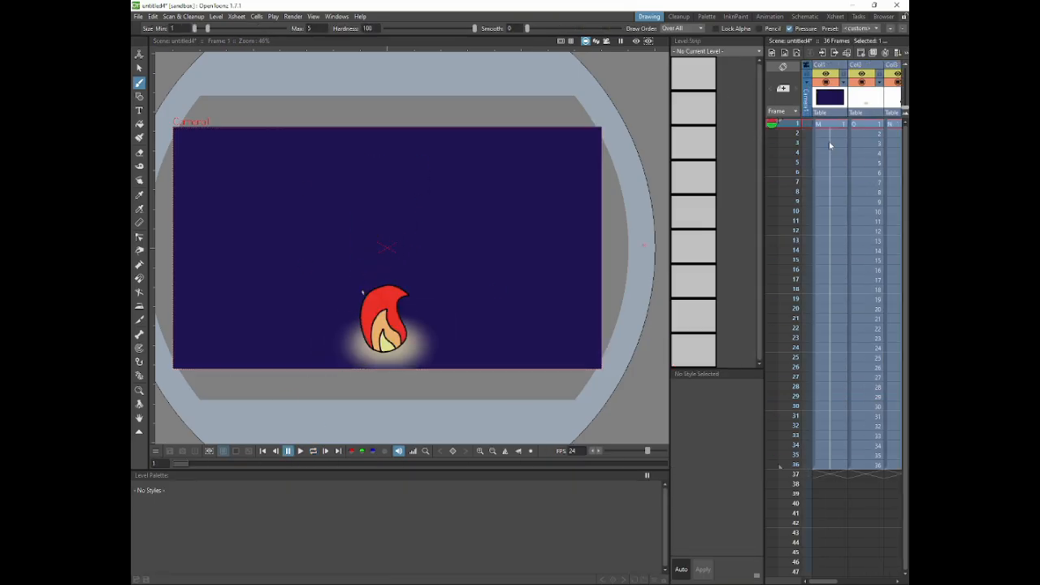
drag(821, 582, 859, 583)
drag(867, 126, 776, 125)
drag(825, 582, 853, 582)
drag(884, 131, 781, 145)
drag(825, 583, 854, 583)
drag(876, 151, 876, 161)
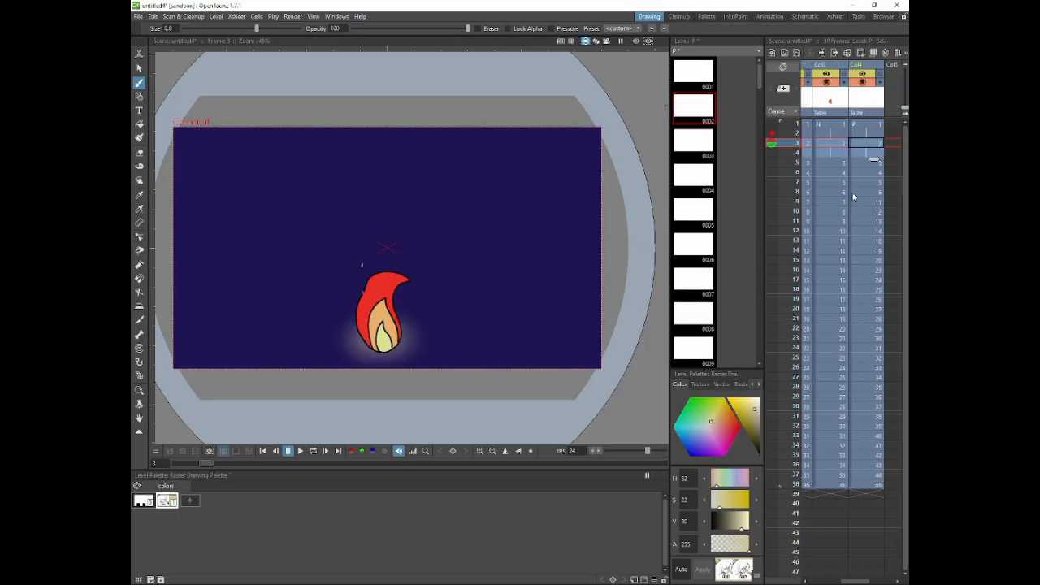
click(607, 575)
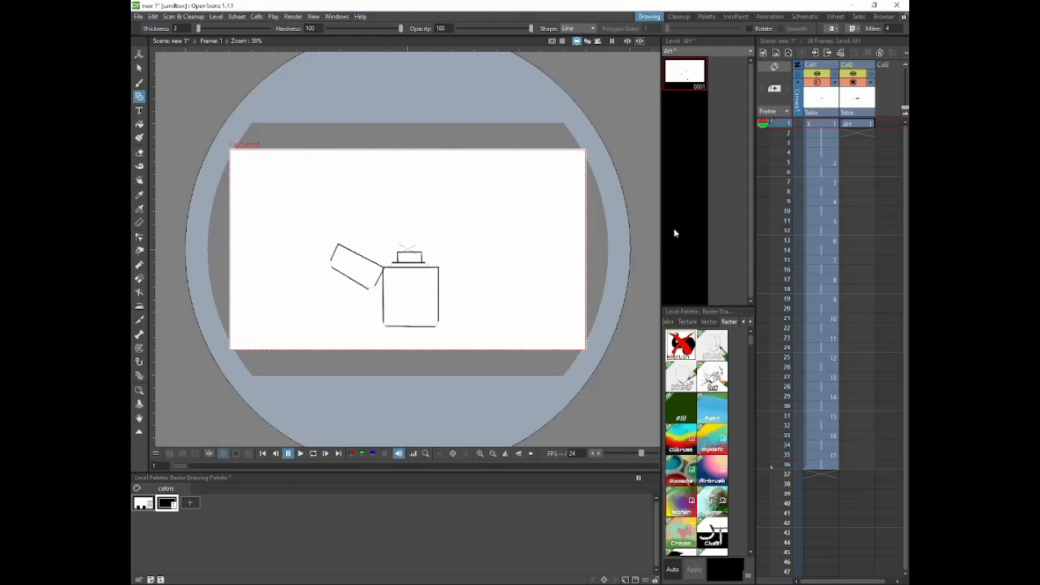
Step: Draw the lighter's missing rounded corners and neck curves over the rough sketch on frame 1 with the Brush tool
click(139, 389)
drag(381, 289, 397, 247)
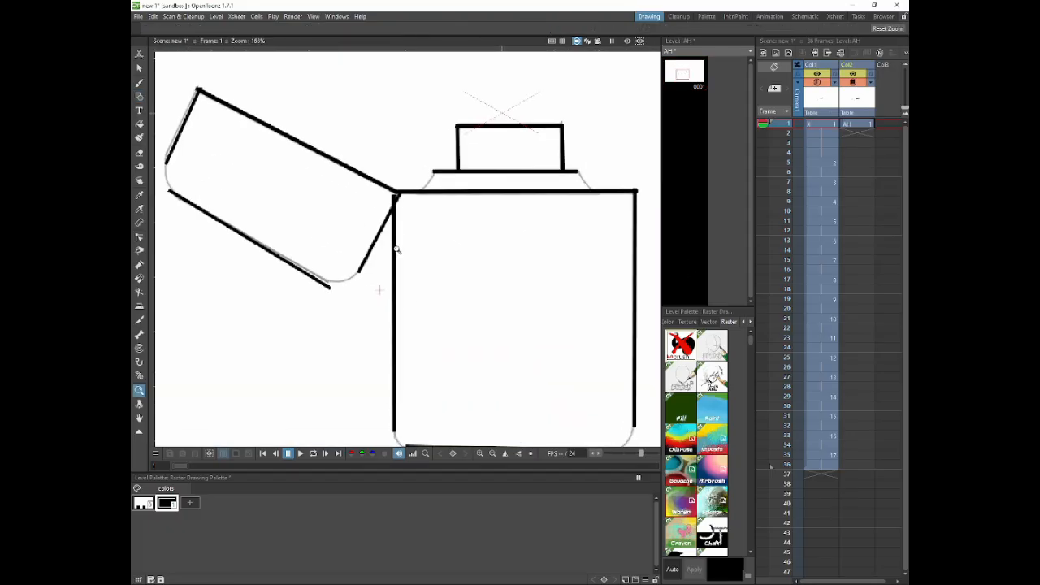
click(140, 84)
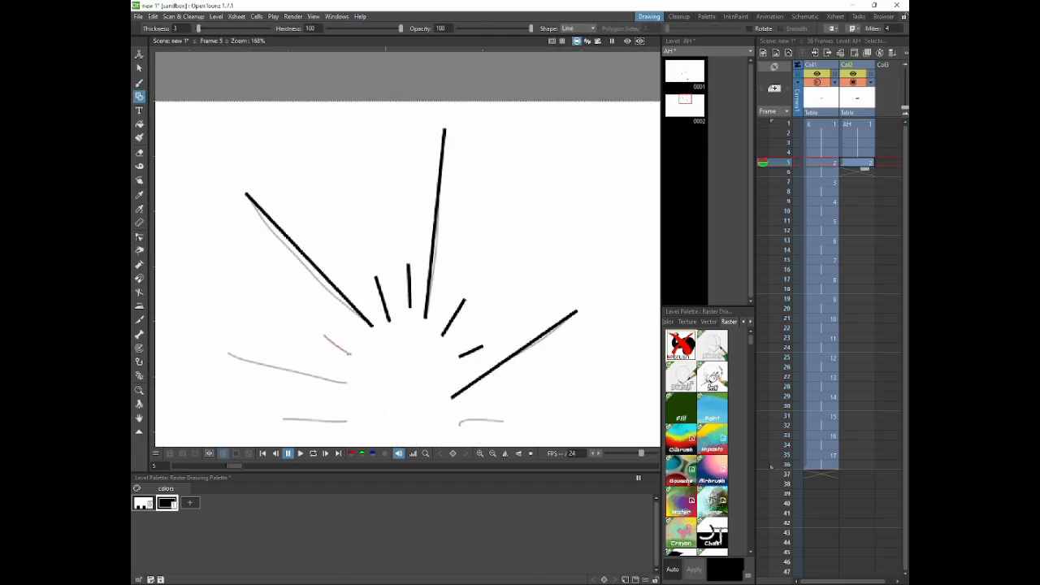
Step: Trace the short radiating lines around the flame and lighter with straight lines on frame 5 of the second column
key(space)
drag(344, 421, 375, 279)
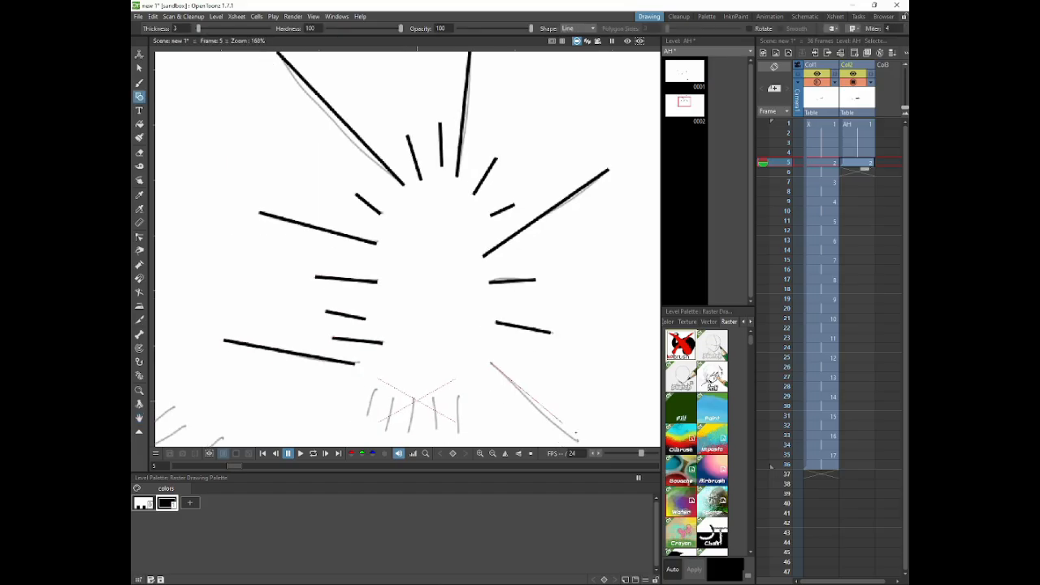
key(space)
drag(304, 404, 304, 301)
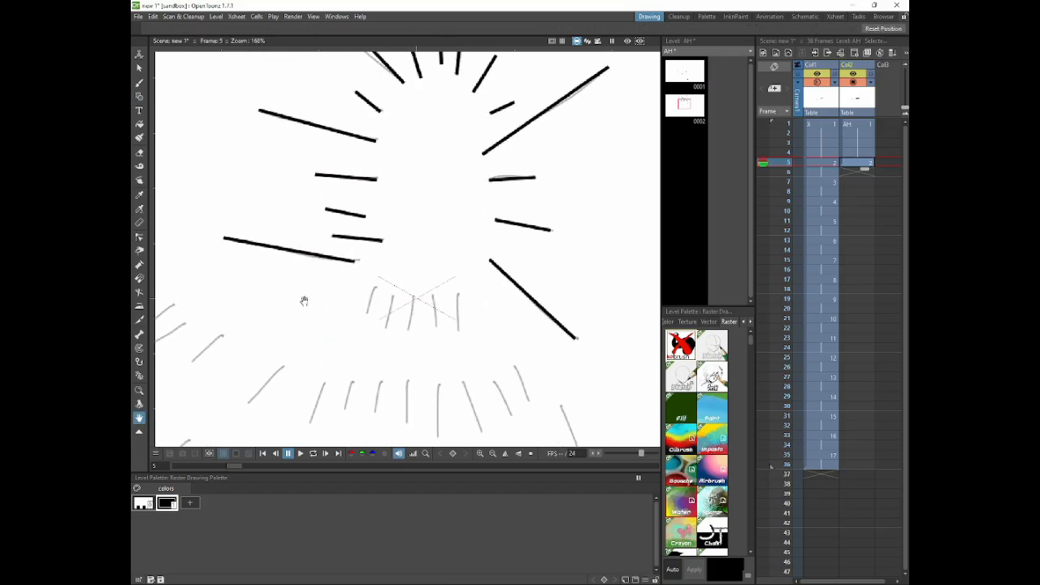
click(139, 96)
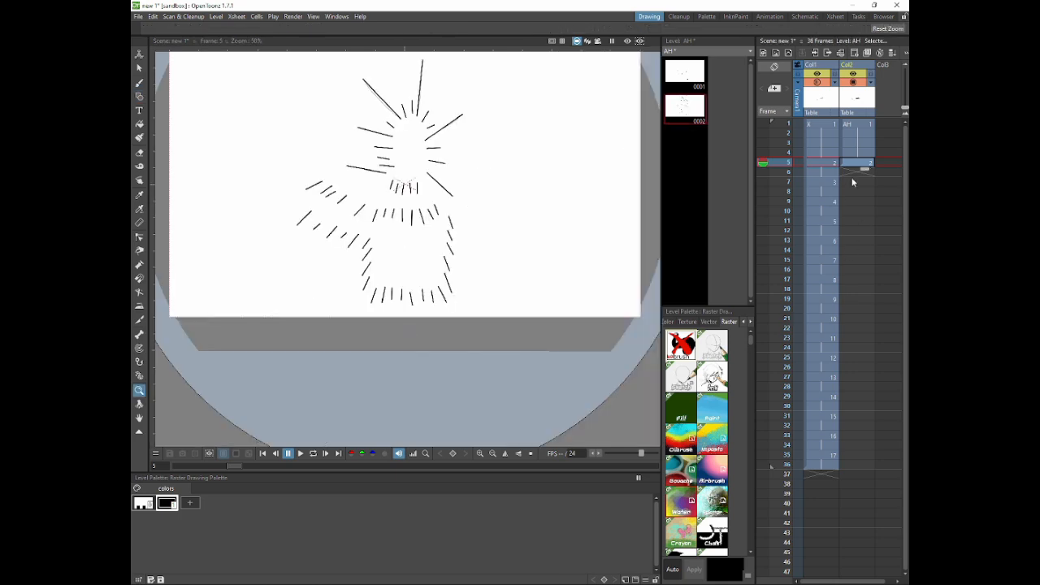
Step: Copy the whole lighter drawing from frame 1 with a freehand selection and paste it into frame 7
click(856, 124)
key(s)
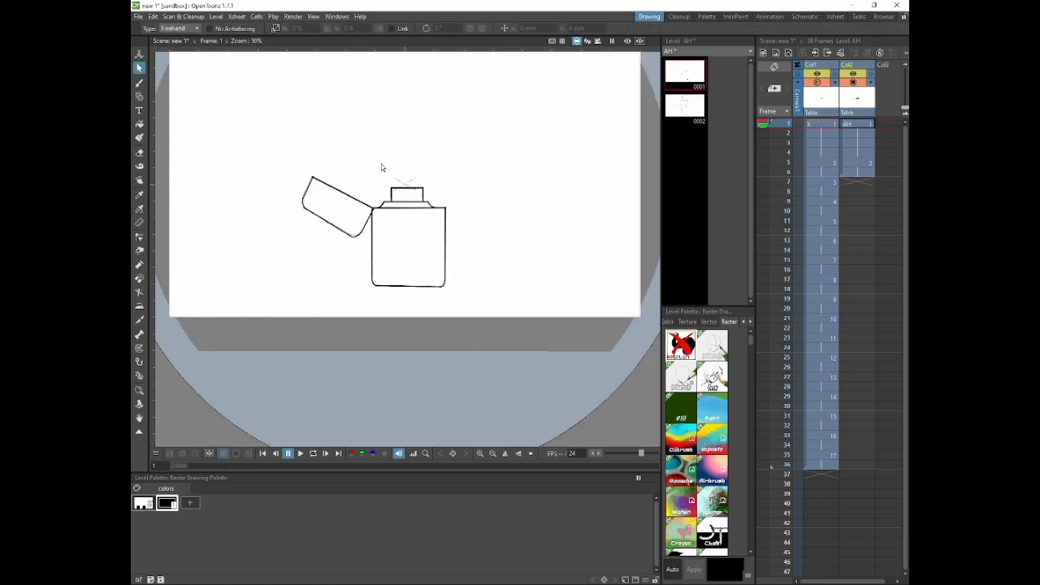
drag(378, 147, 374, 148)
click(857, 183)
key(ctrl+v)
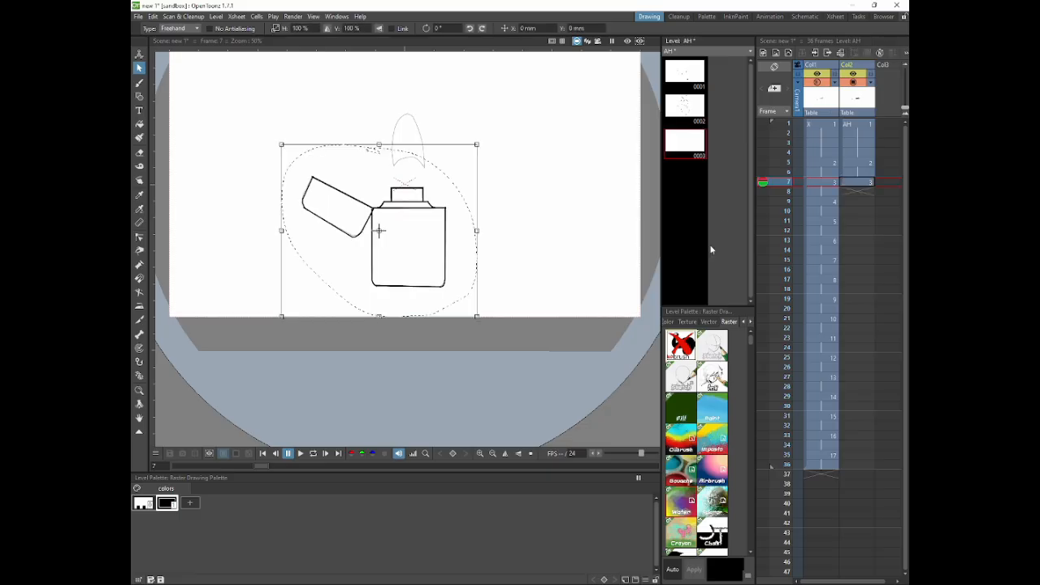
Step: Hold the lighter drawing from frame 7 through frame 36 in the second column
click(857, 183)
drag(865, 188, 854, 473)
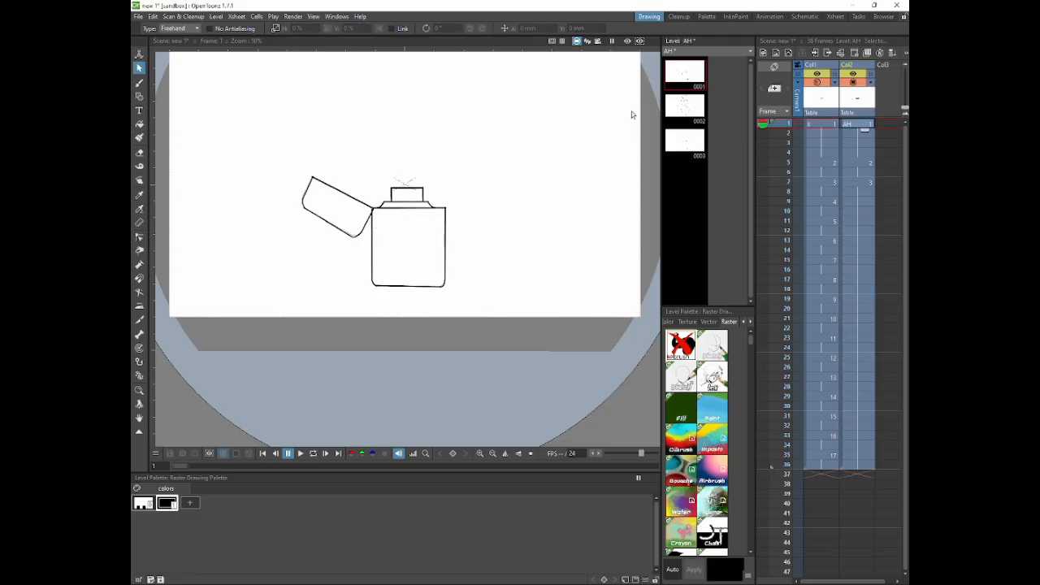
click(215, 17)
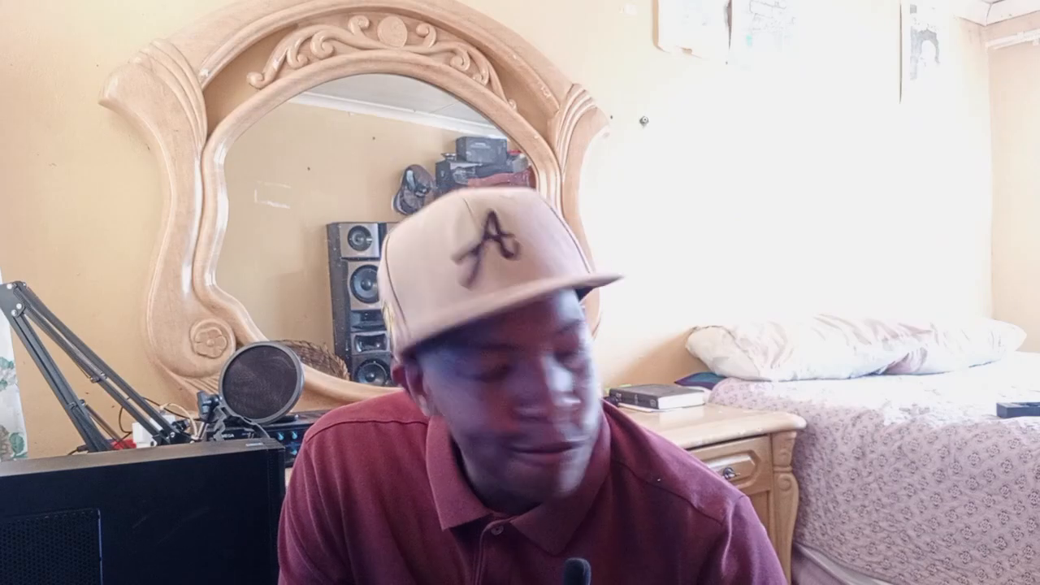